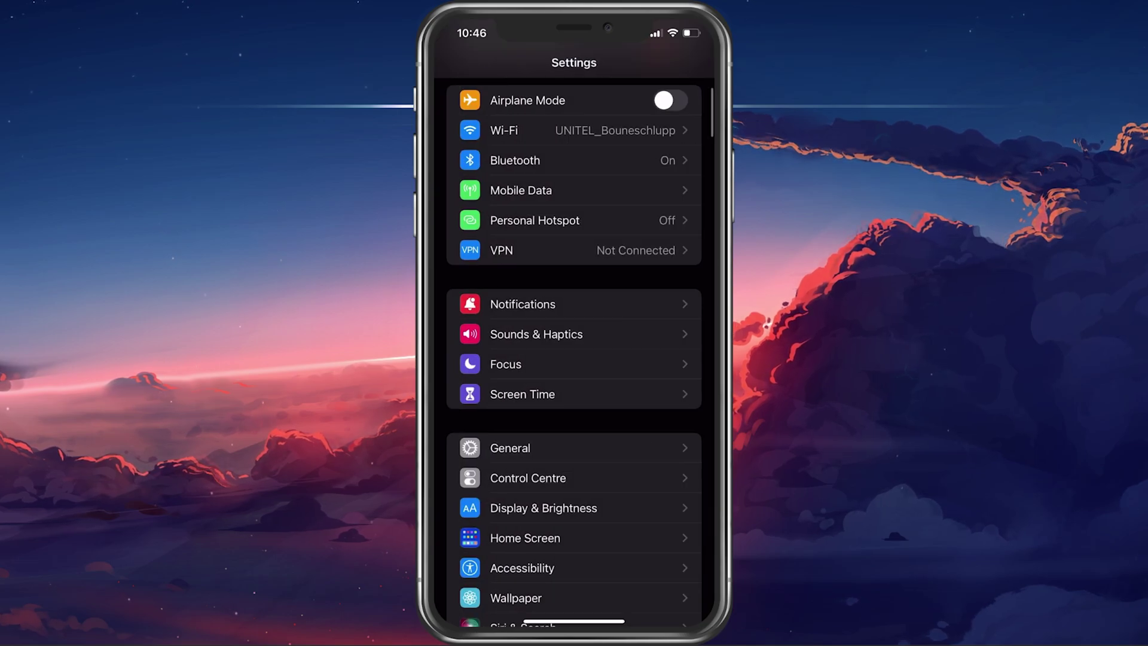
{"action": "scroll", "coordinate": [574, 358], "scroll_direction": "down", "scroll_amount": 10}
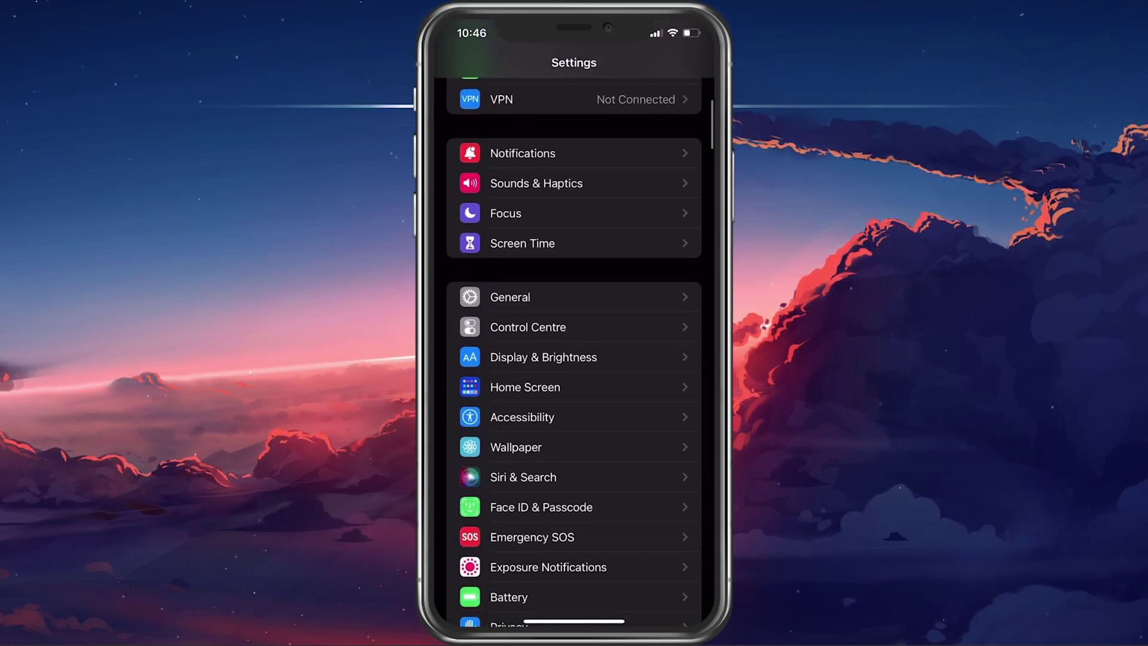
{"action": "scroll", "coordinate": [574, 359], "scroll_direction": "down", "scroll_amount": 7}
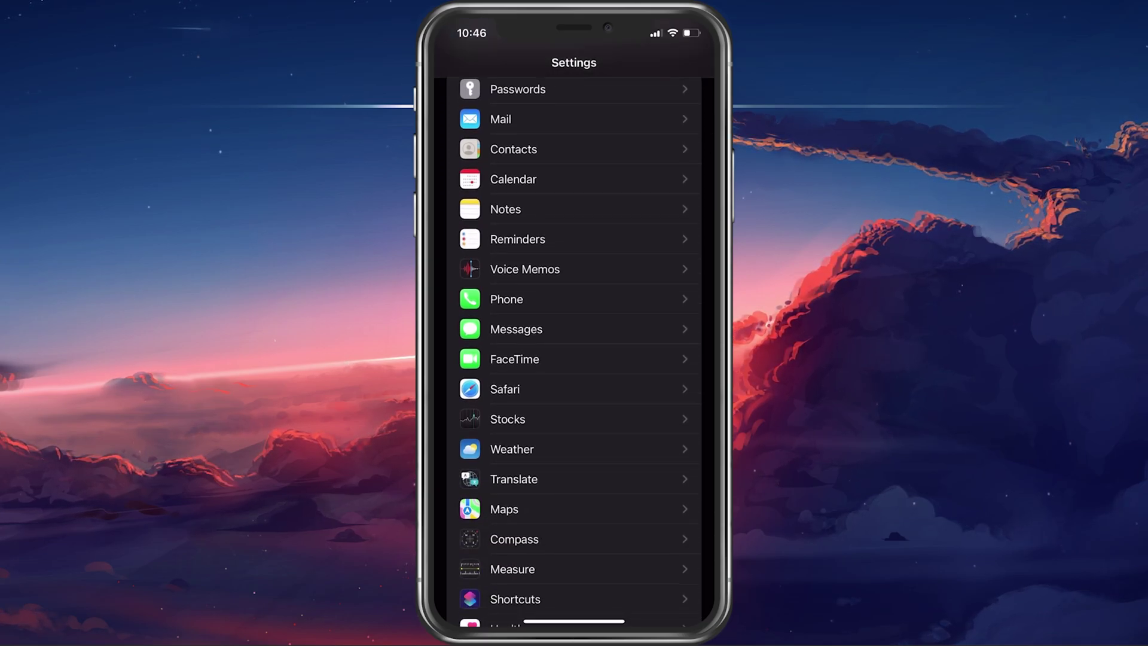
{"action": "left_click", "coordinate": [507, 299]}
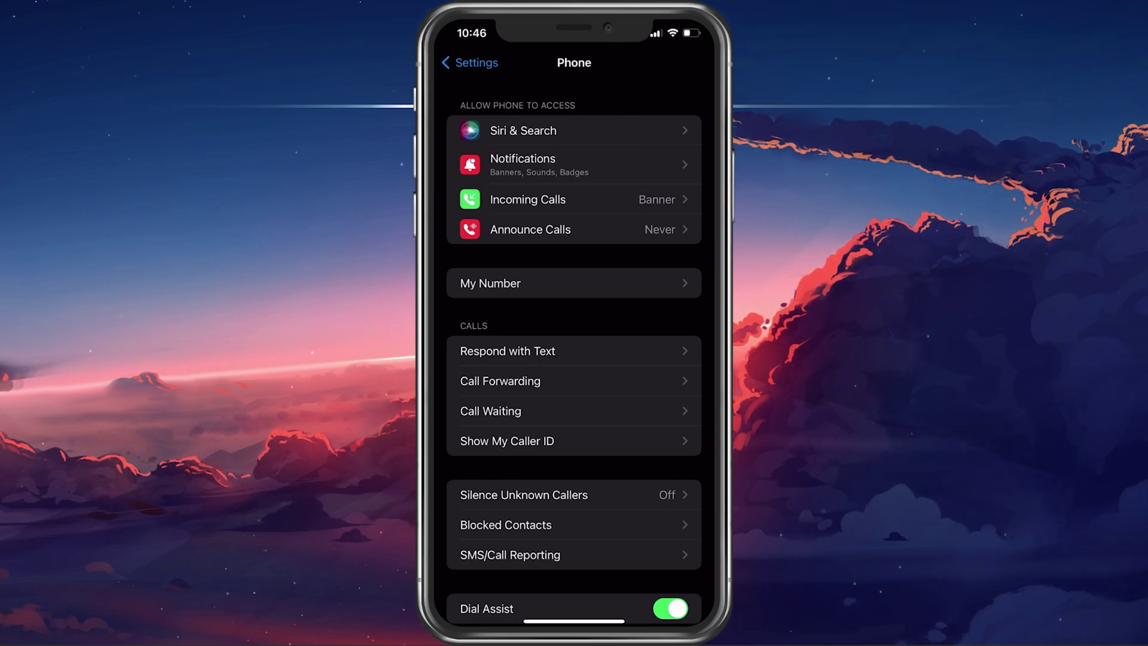
{"action": "left_click", "coordinate": [506, 525]}
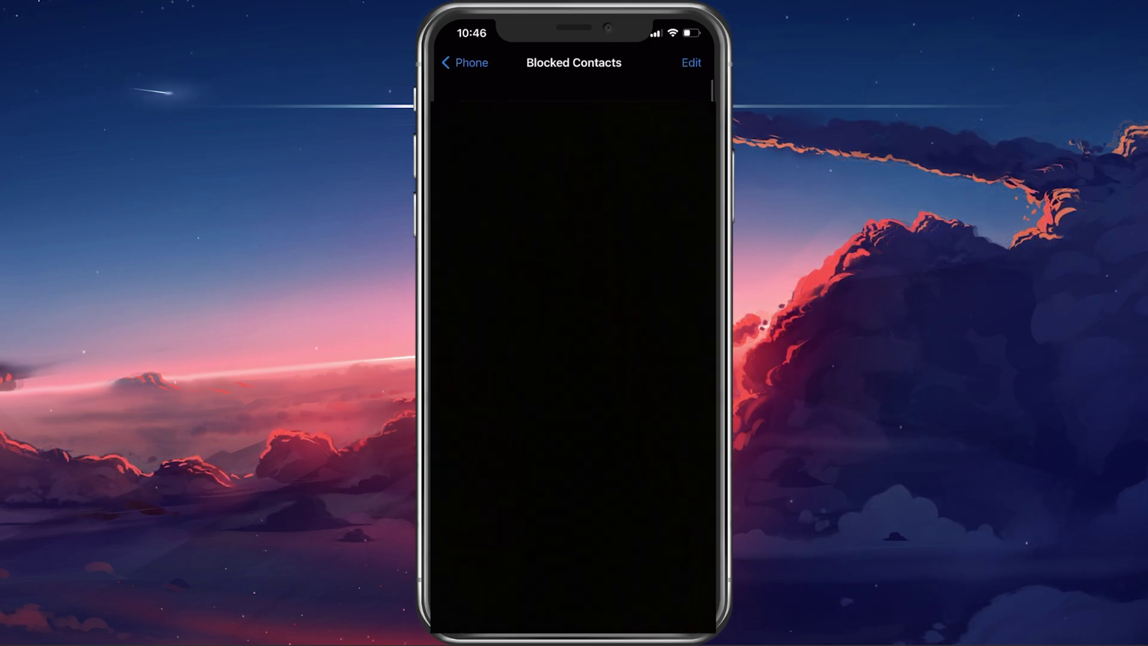
{"action": "left_click", "coordinate": [465, 62]}
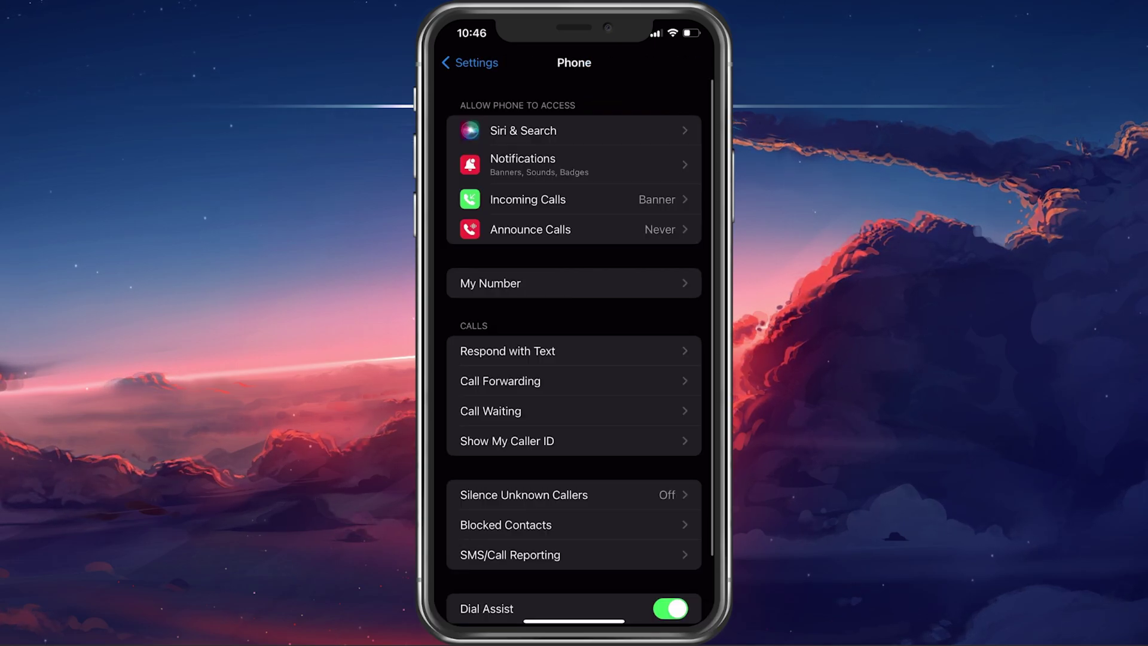
{"action": "left_click", "coordinate": [470, 63]}
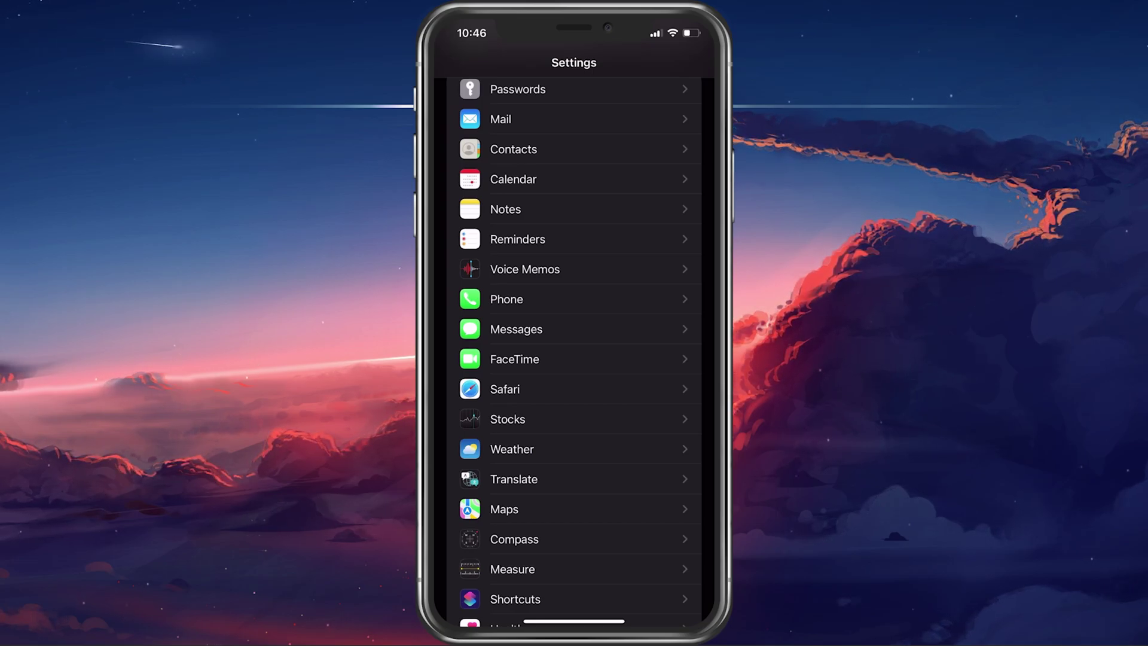
{"action": "scroll", "coordinate": [574, 360], "scroll_direction": "up", "scroll_amount": 3}
{"action": "scroll", "coordinate": [575, 358], "scroll_direction": "up", "scroll_amount": 10}
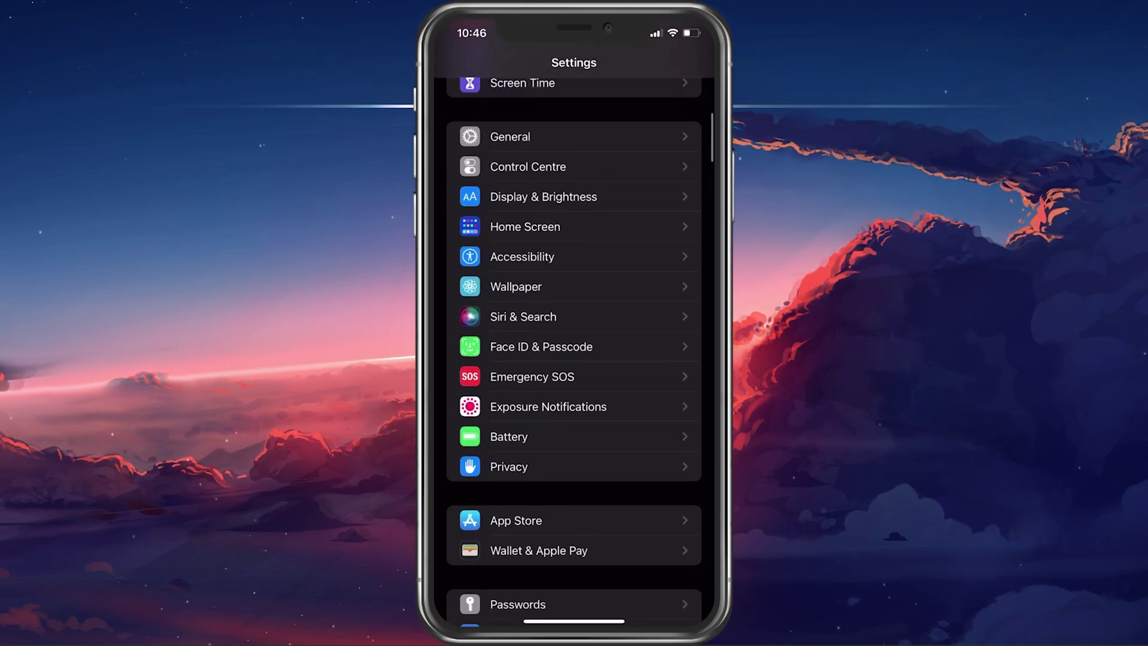
{"action": "scroll", "coordinate": [574, 359], "scroll_direction": "down", "scroll_amount": 1}
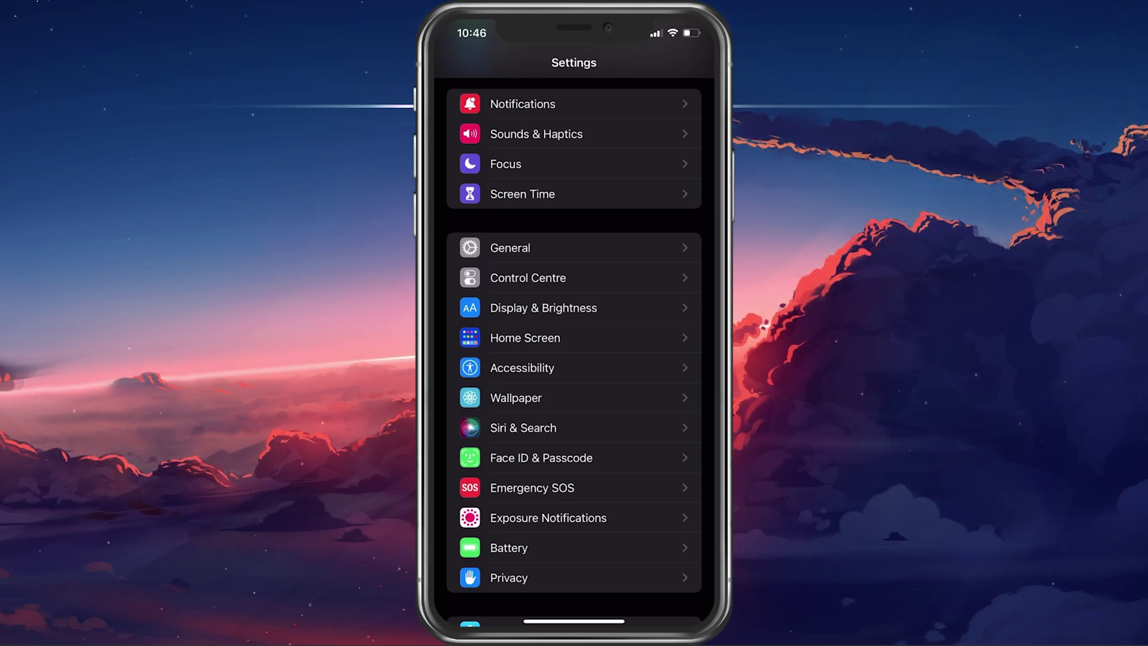
{"action": "left_click", "coordinate": [510, 248]}
{"action": "scroll", "coordinate": [574, 358], "scroll_direction": "down", "scroll_amount": 3}
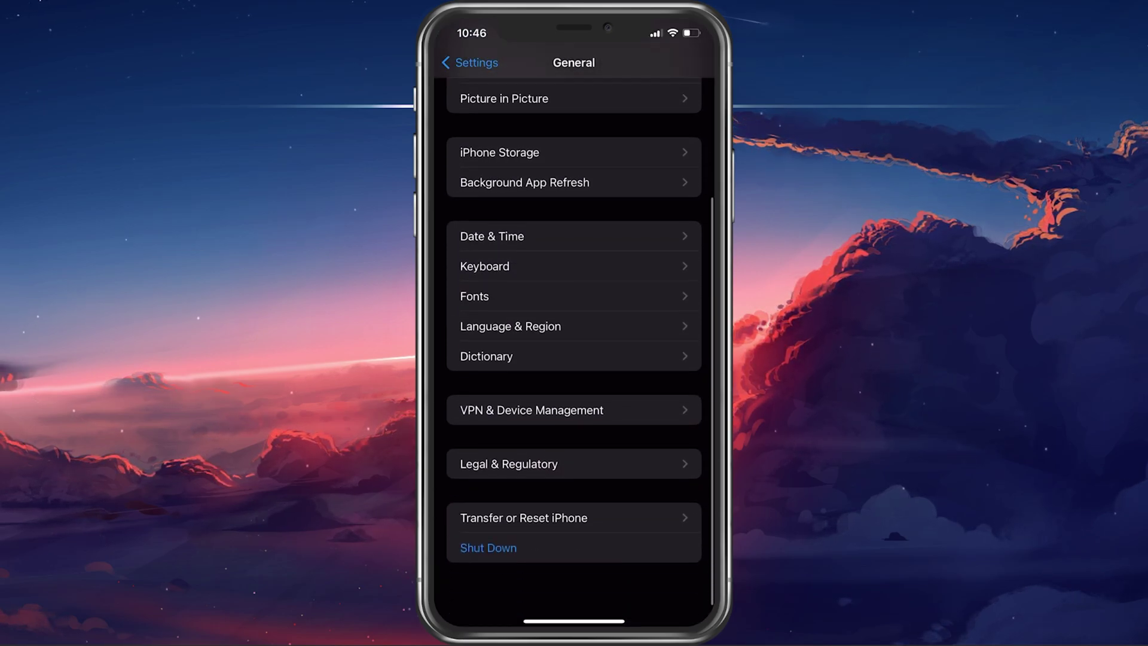
{"action": "left_click", "coordinate": [523, 536]}
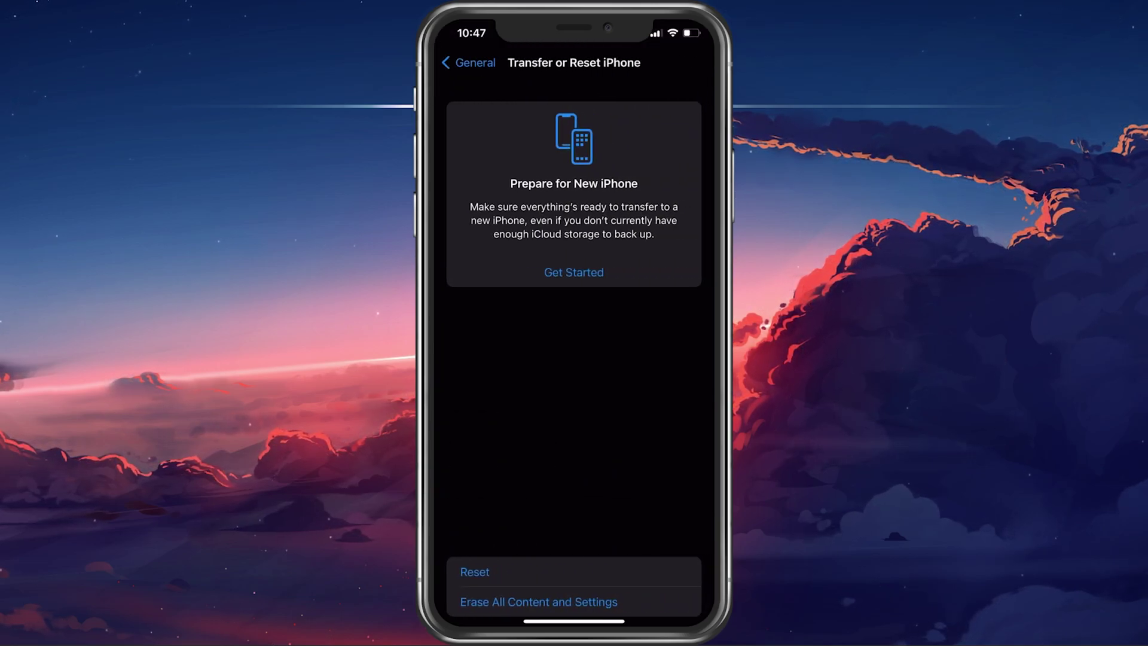
{"action": "left_click", "coordinate": [520, 571]}
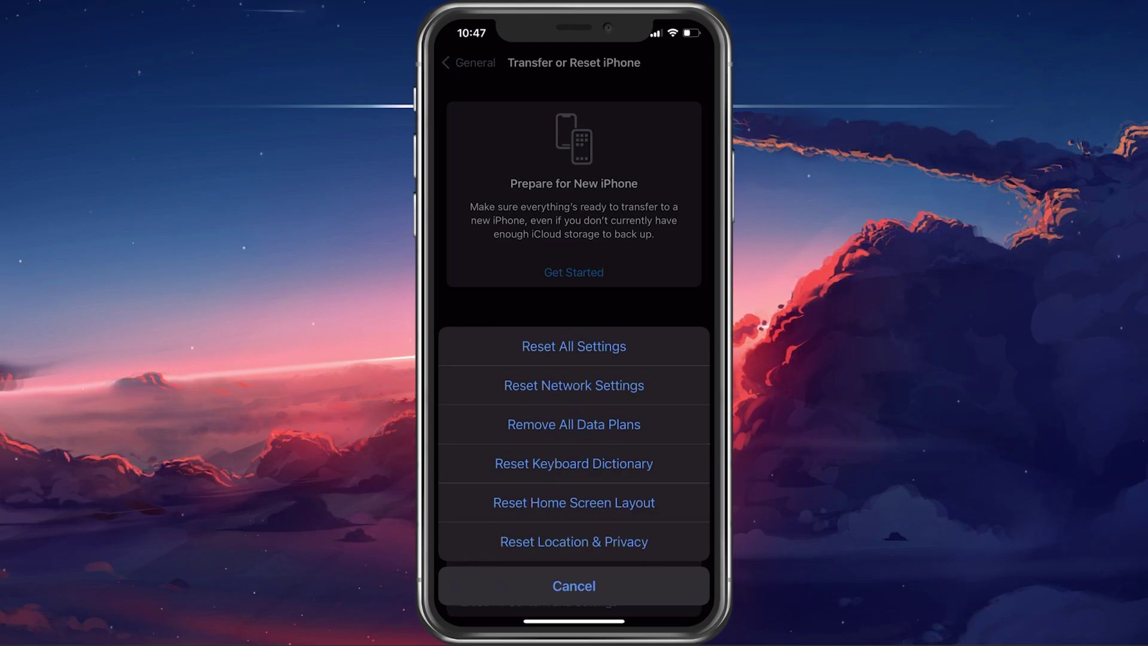
{"action": "left_click", "coordinate": [574, 384]}
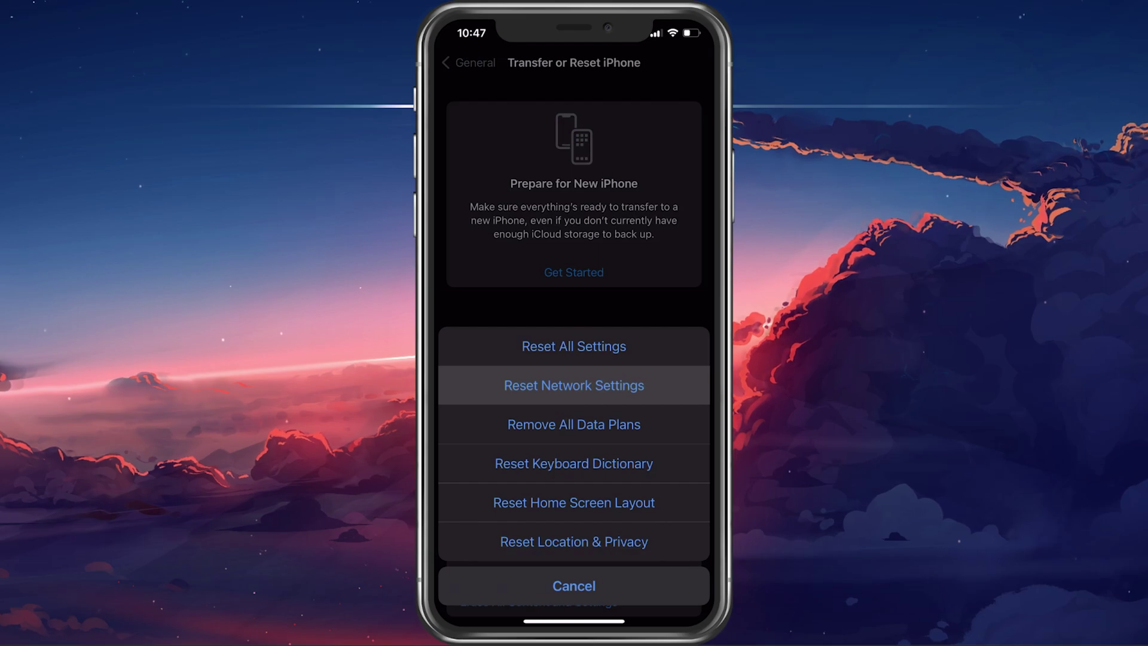
{"action": "left_click", "coordinate": [574, 584]}
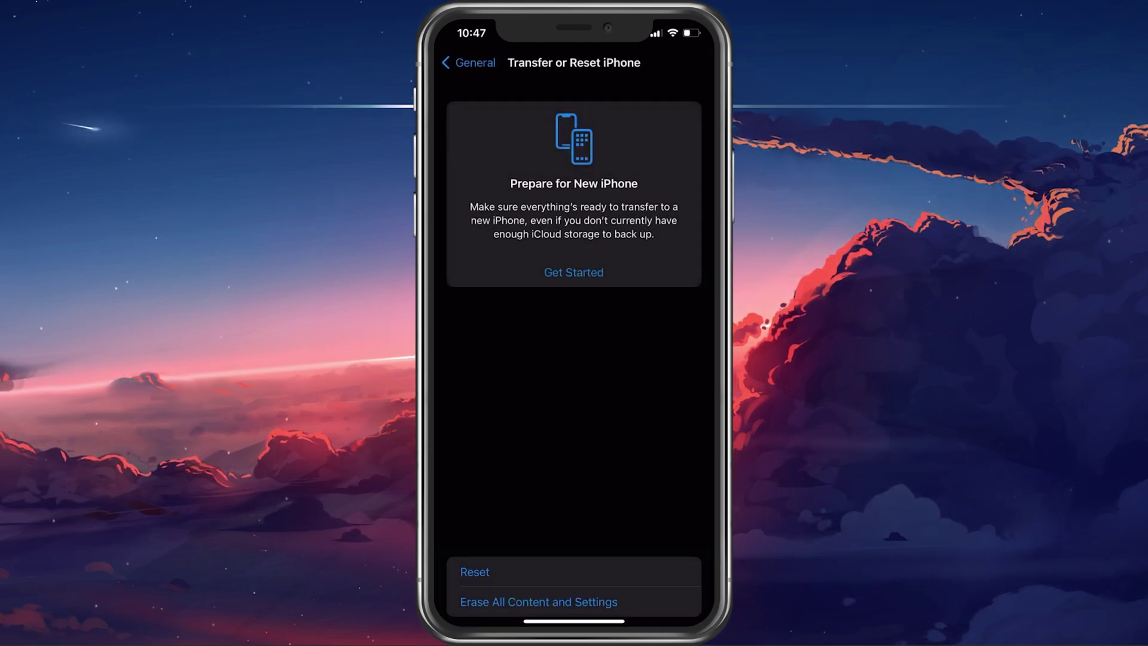
{"action": "left_click", "coordinate": [469, 62]}
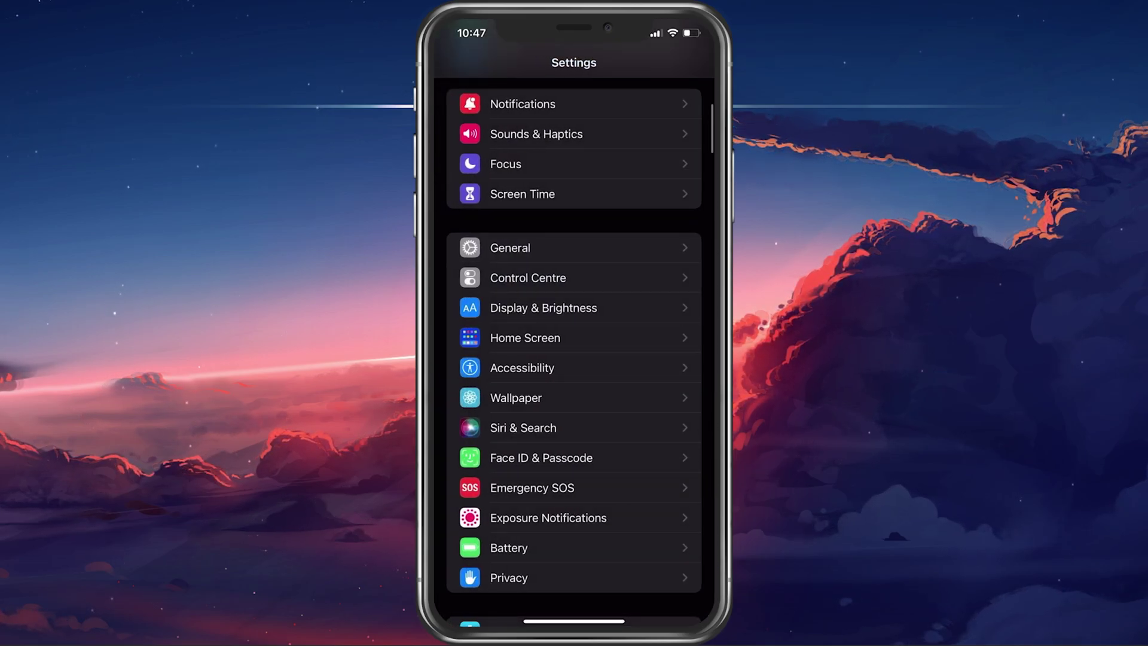
- Swipe up from the bottom edge to close Settings and show the home screen
{"action": "left_click_drag", "start_coordinate": [574, 621], "coordinate": [575, 359]}
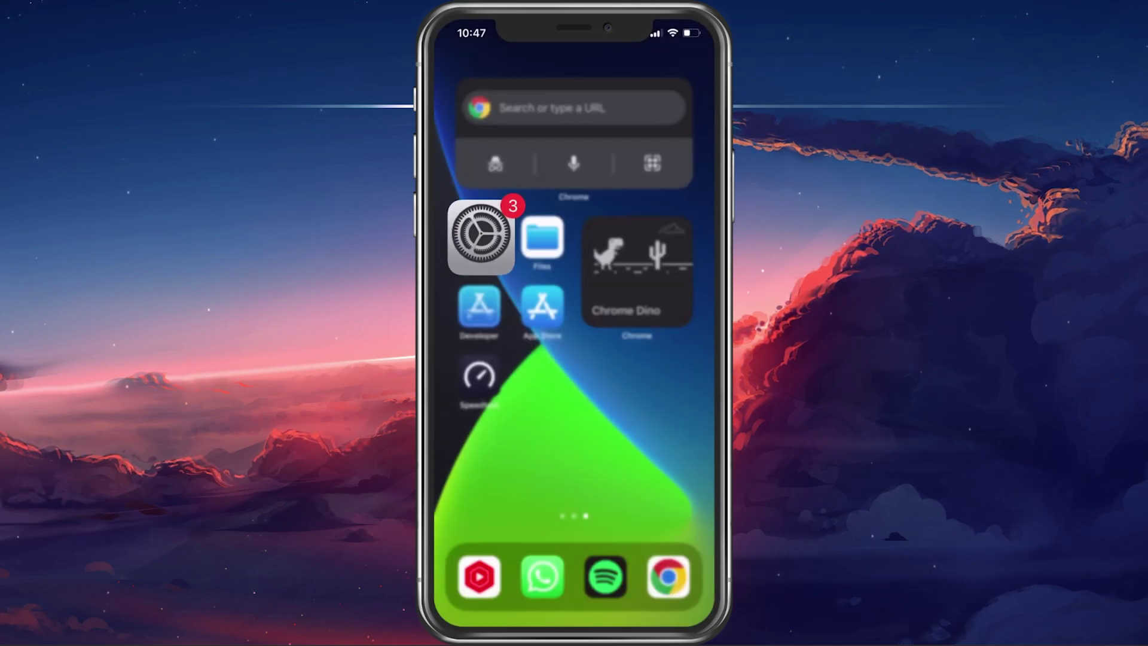